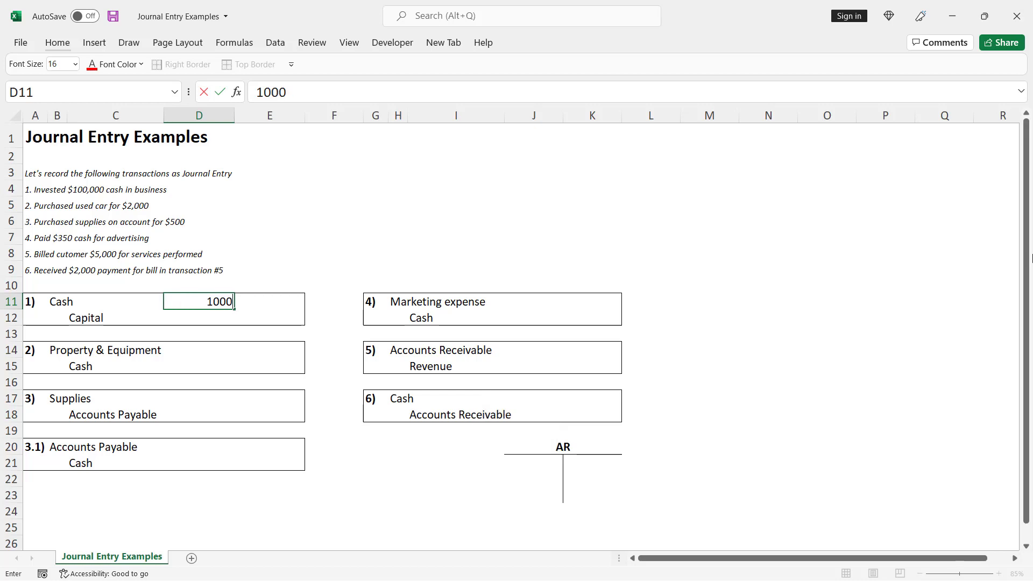
Record entry 1 by entering a 100,000 debit to Cash and a 100,000 credit to Capital.
text(00)
key(ctrl+Return)
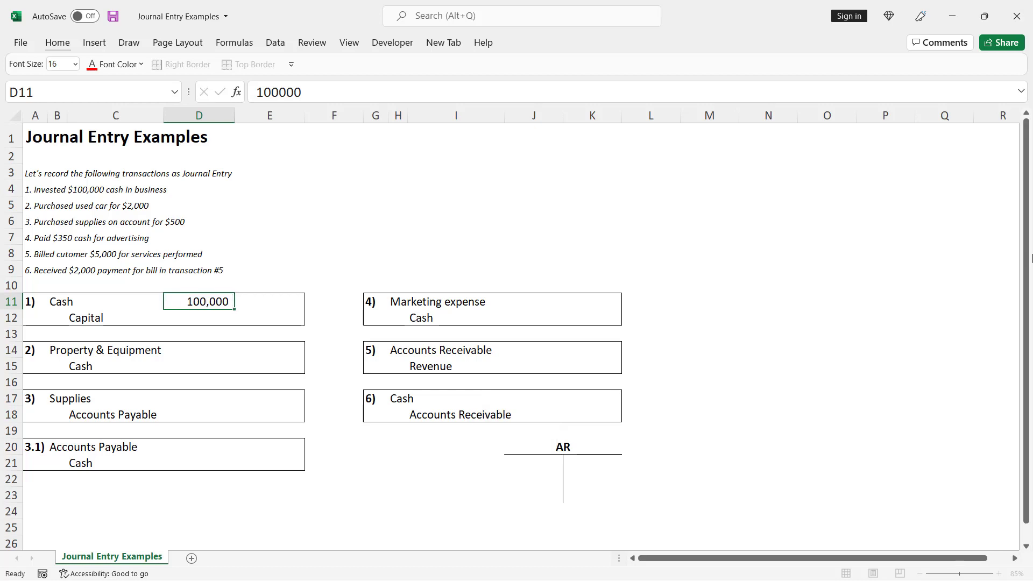
key(Down)
key(Right)
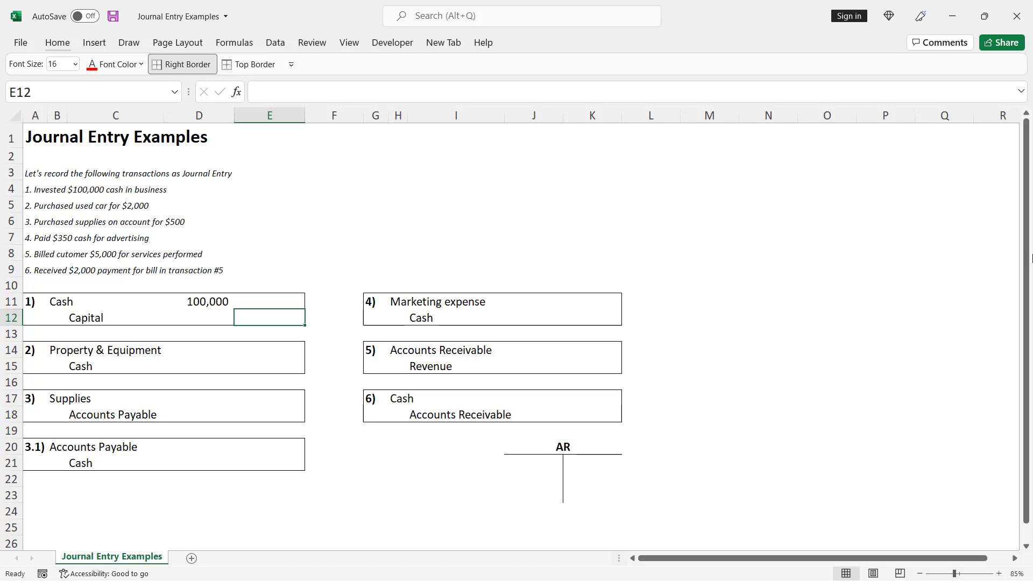
text(100000)
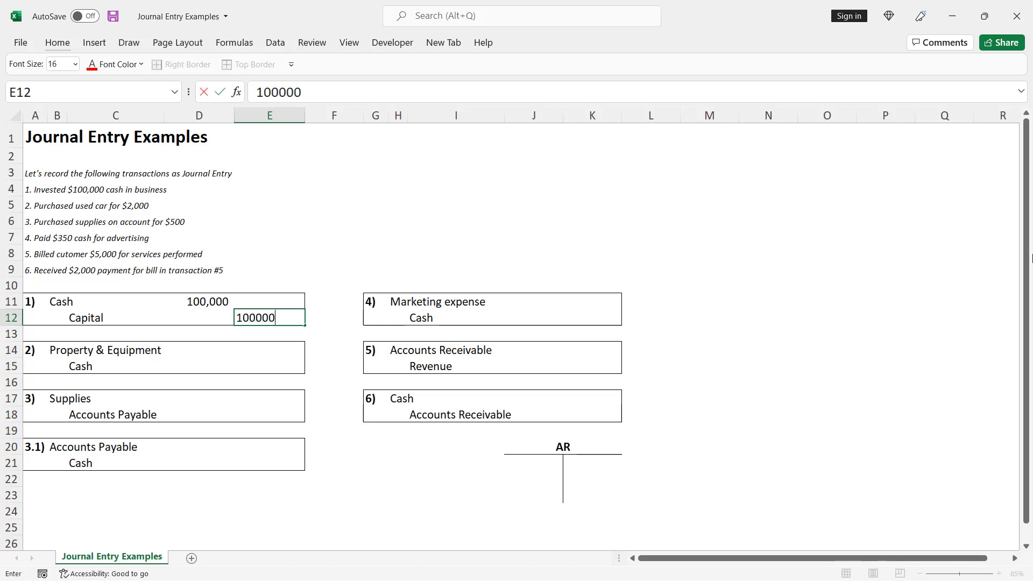
key(ctrl+Return)
Record entry 2 by entering a 2,000 debit to Property & Equipment and a 2,000 credit to Cash.
key(Down)
key(Left)
key(Down)
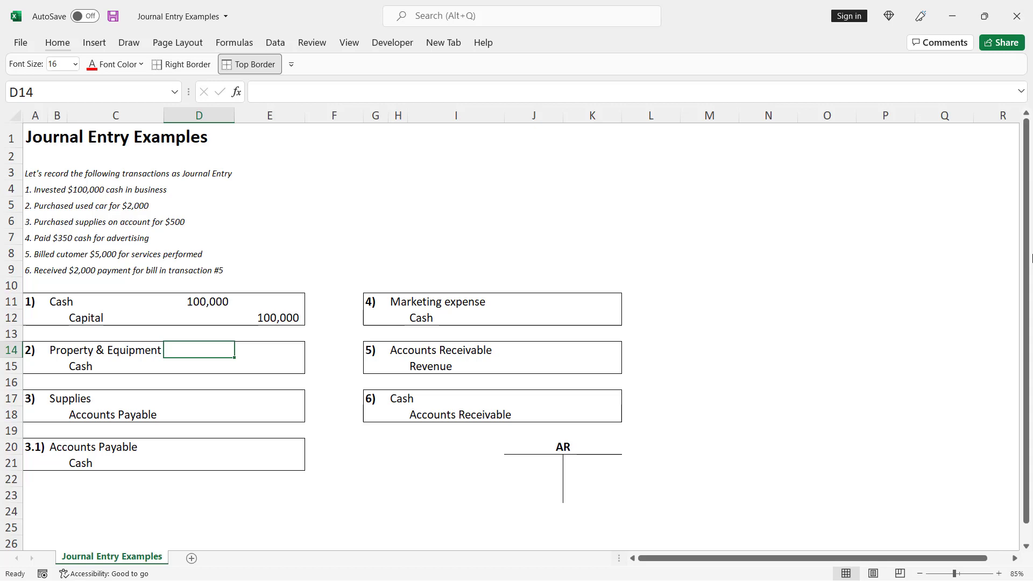
text(2000)
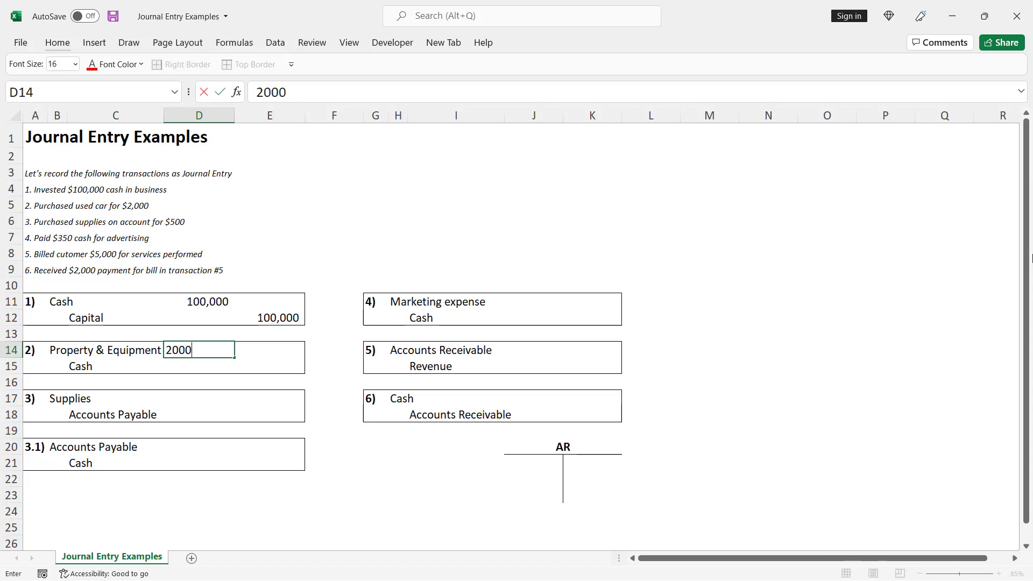
key(ctrl+Return)
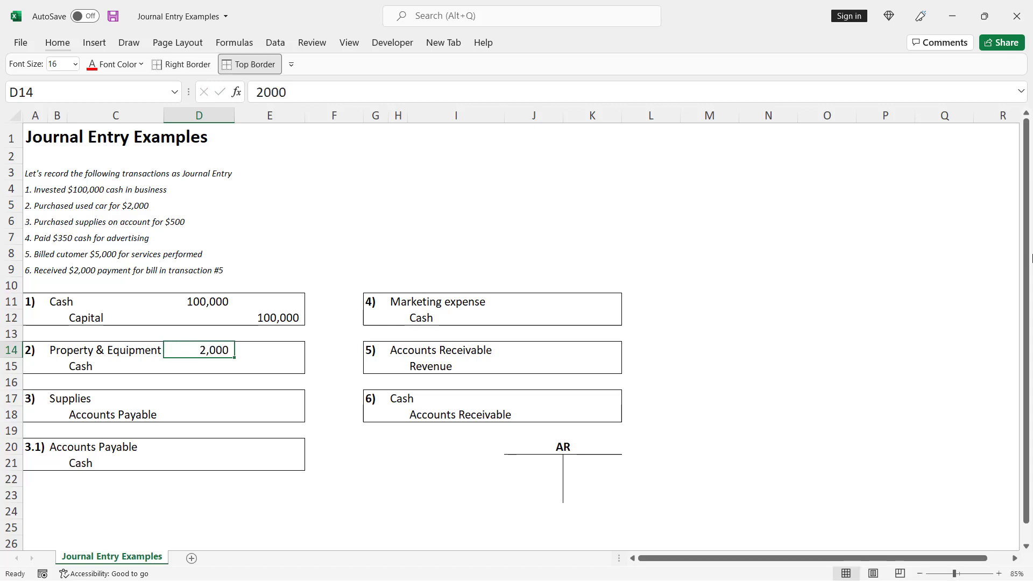
key(Down)
key(Right)
text(2000)
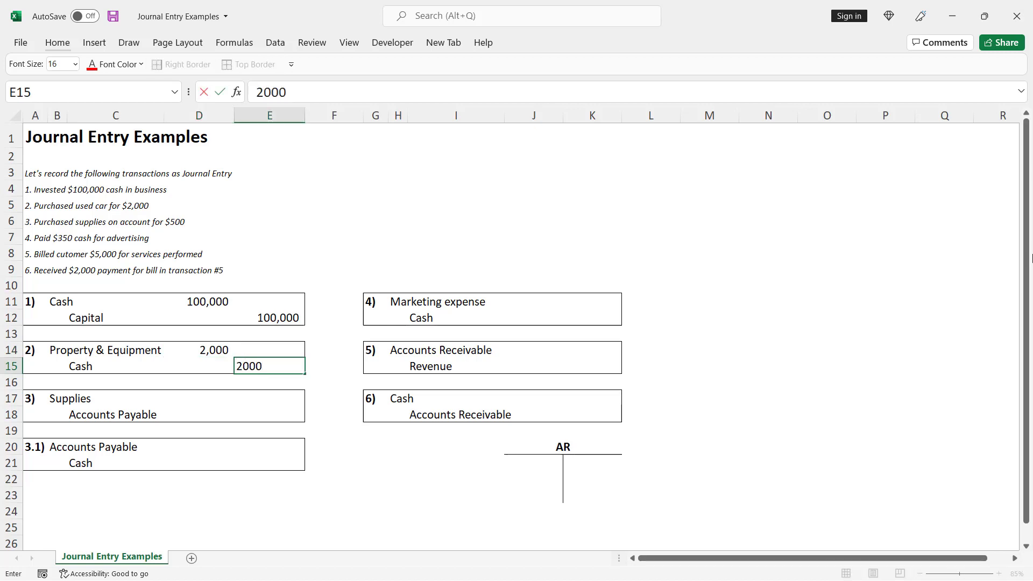
key(ctrl+Return)
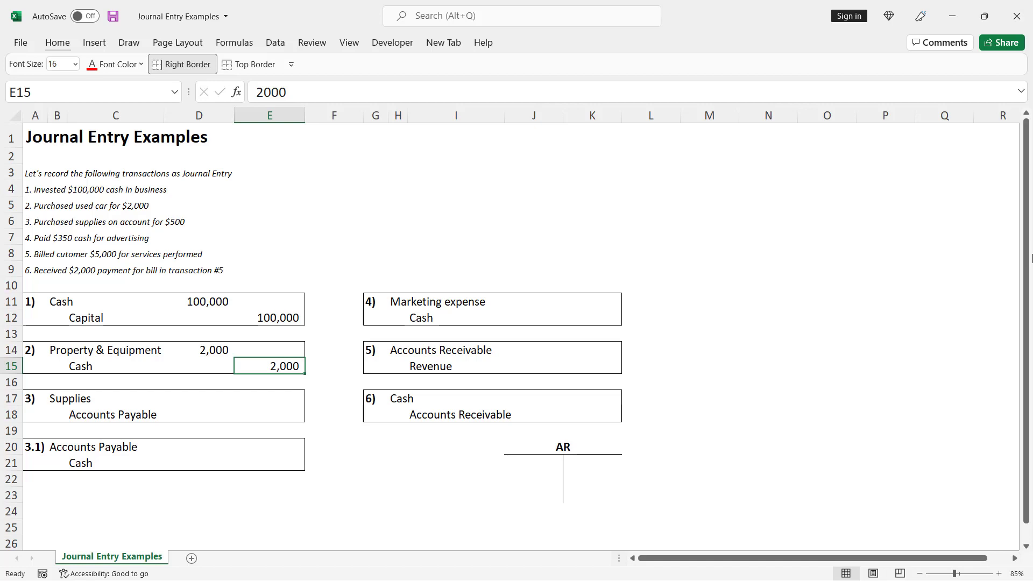
Record entry 3 by entering a 500 debit to Supplies and a 500 credit to Accounts Payable.
key(Down)
key(Down)
key(Left)
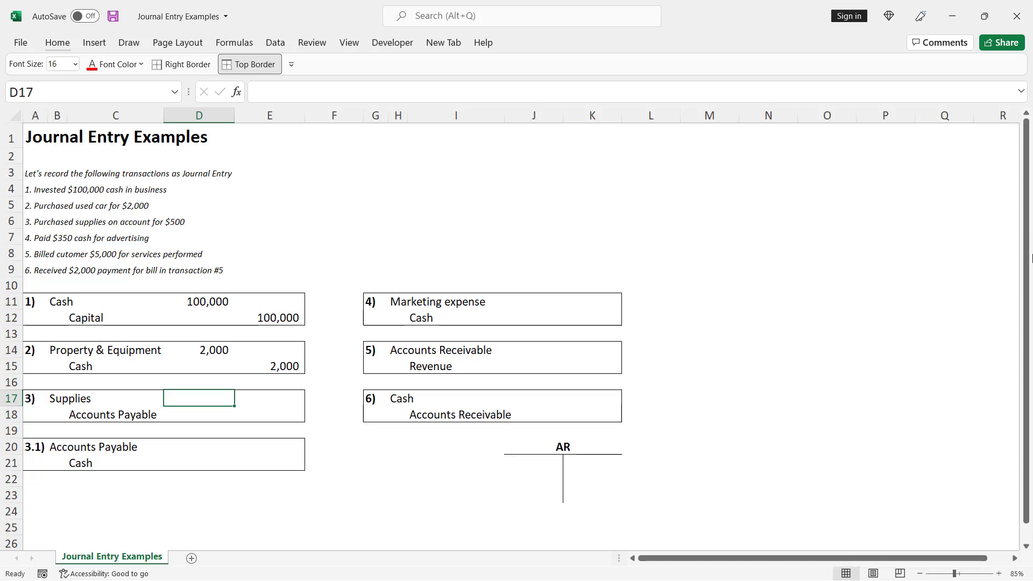
text(500)
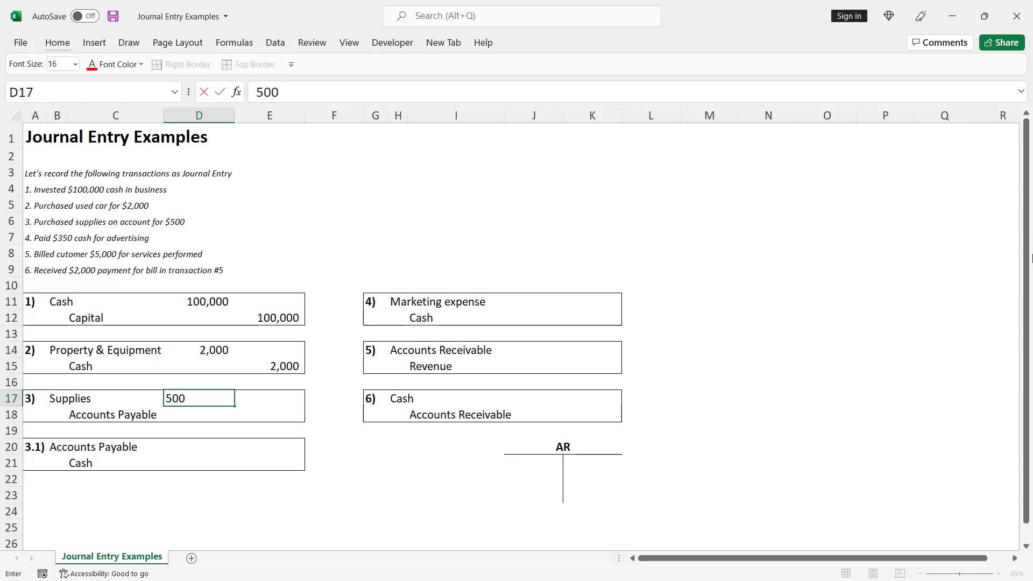
key(ctrl+Return)
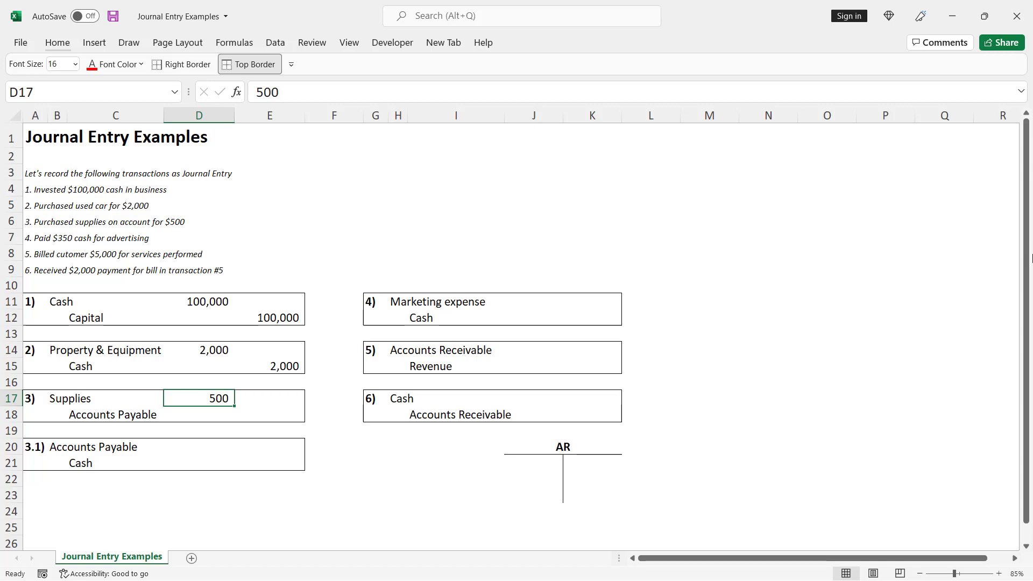
key(Down)
key(Right)
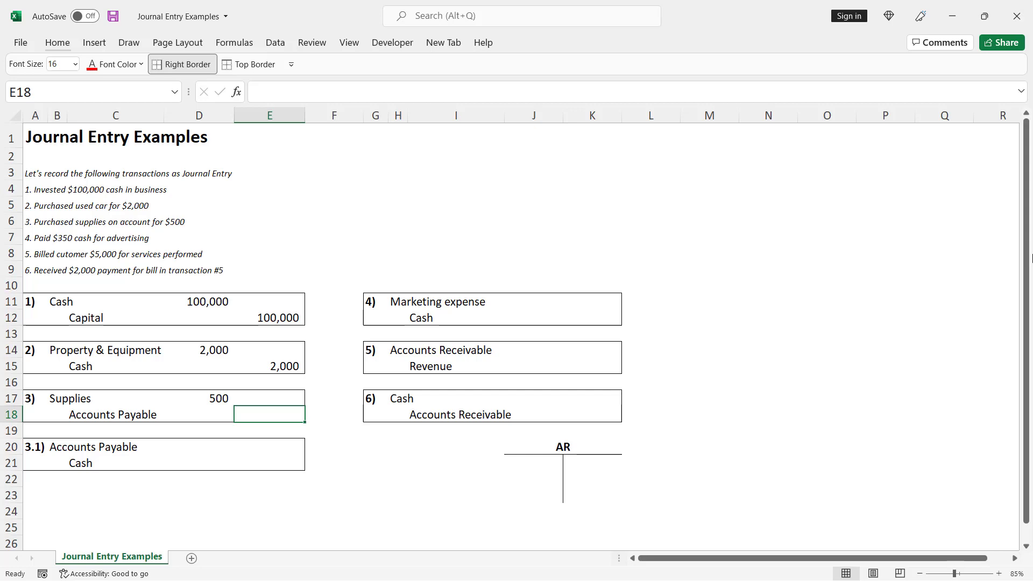
text(500)
key(ctrl+Return)
Record entry 3.1 by entering a 500 debit to Accounts Payable and a 500 credit to Cash.
key(Down)
key(Down)
key(Left)
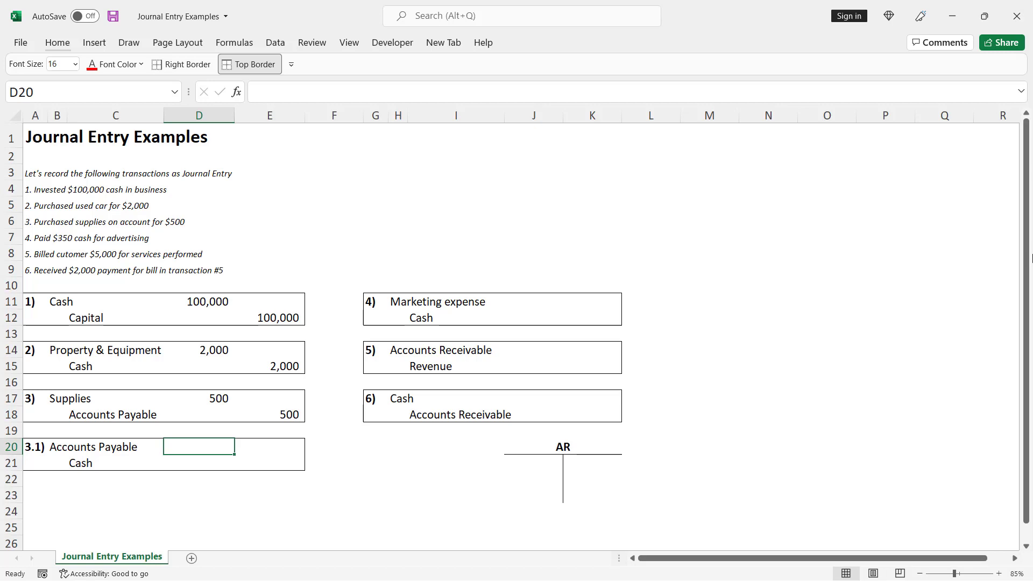
text(500)
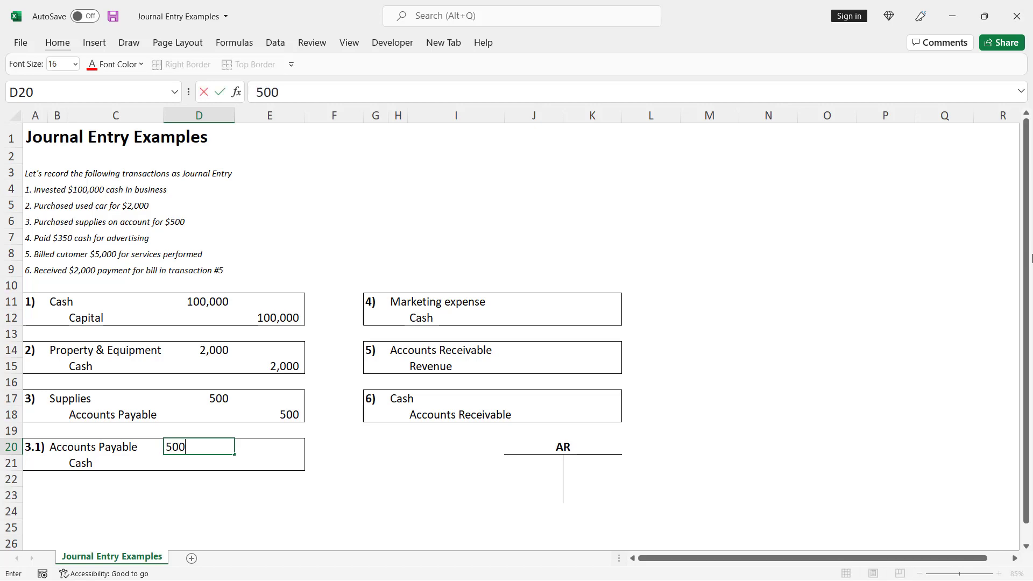
key(ctrl+Return)
key(Down)
key(Right)
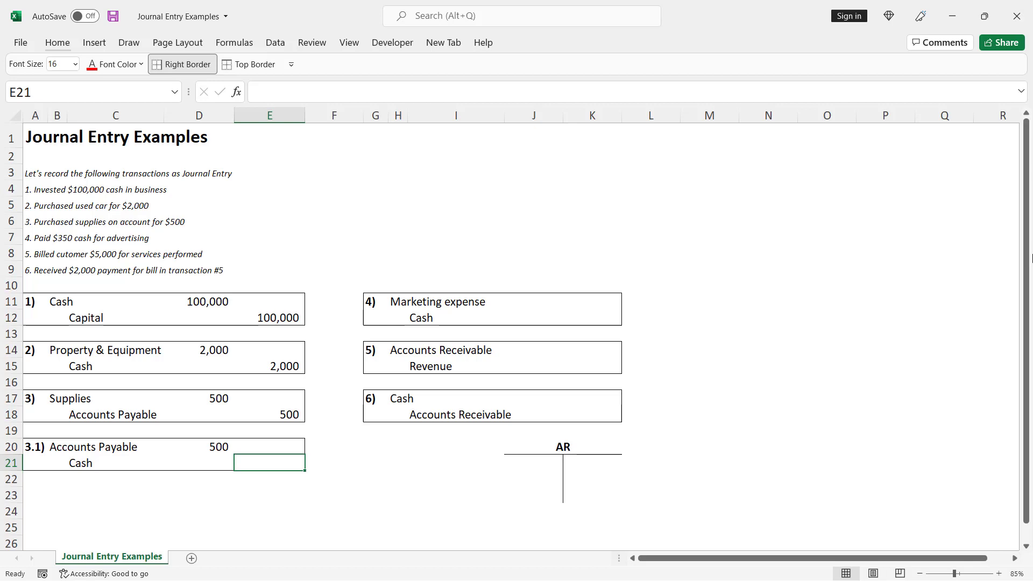
text(500)
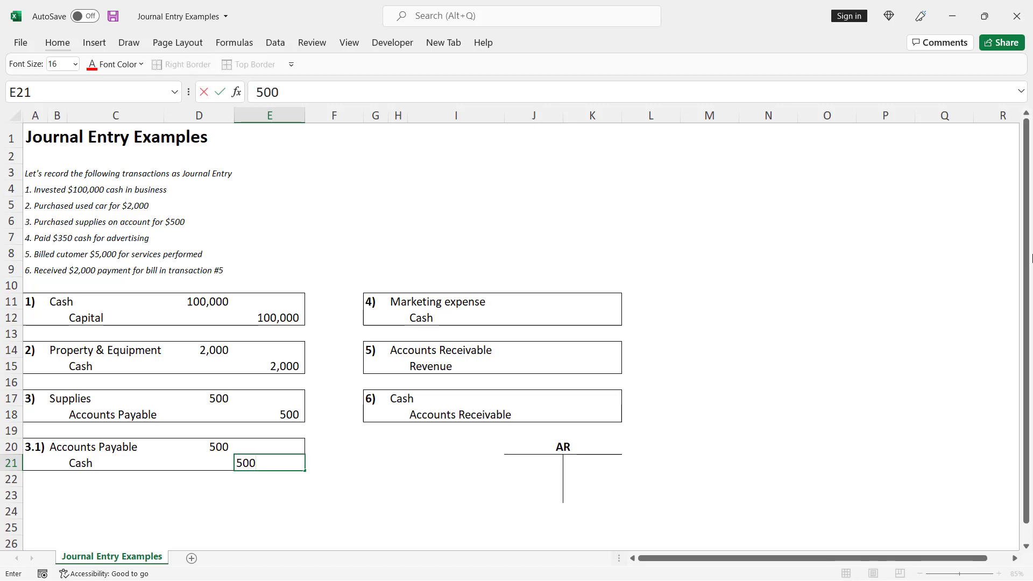
key(ctrl+Return)
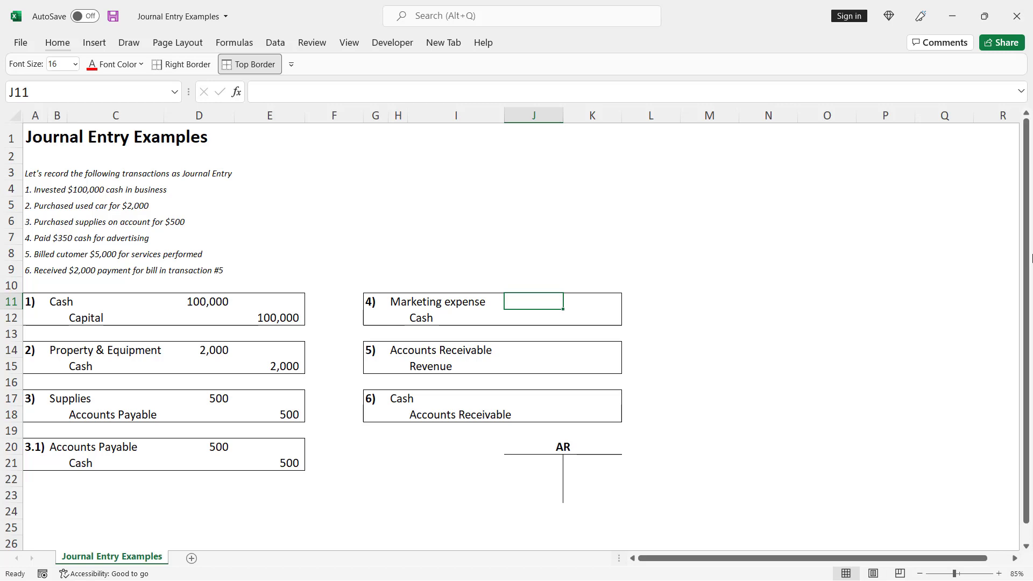
Record entry 4 by entering a 350 debit to Marketing expense and a 350 credit to Cash.
text(350)
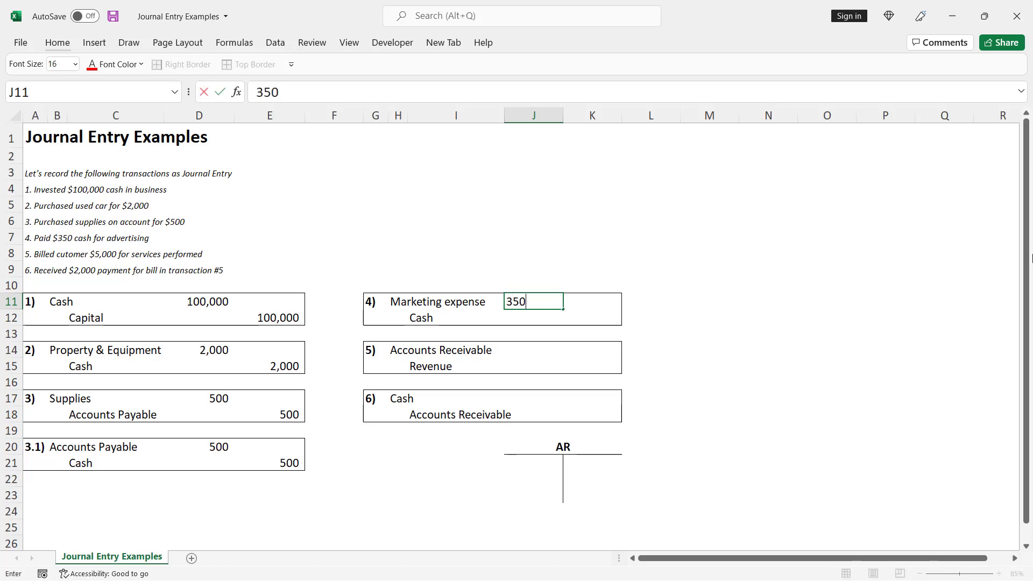
key(ctrl+Return)
key(Down)
key(Right)
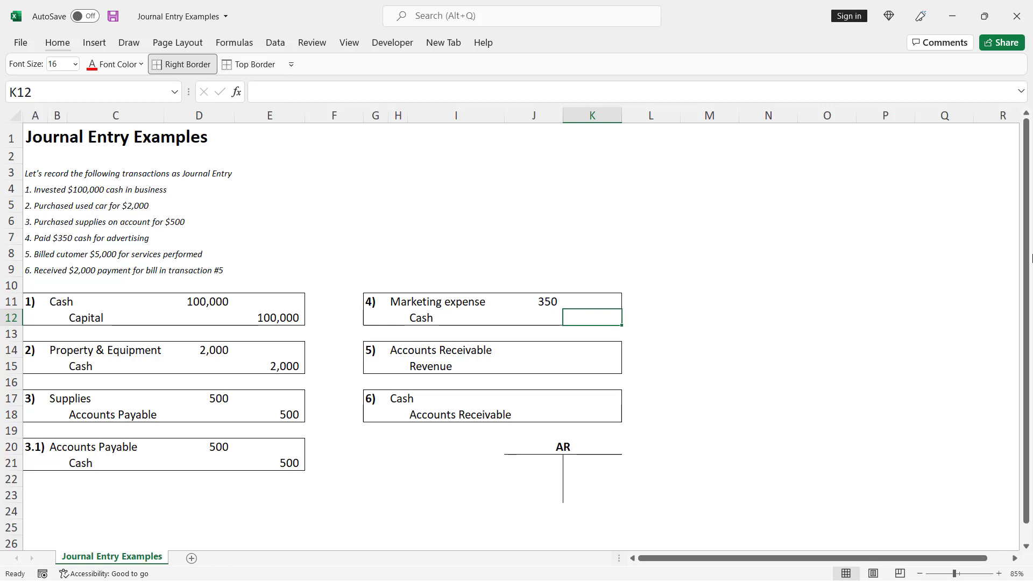
text(350)
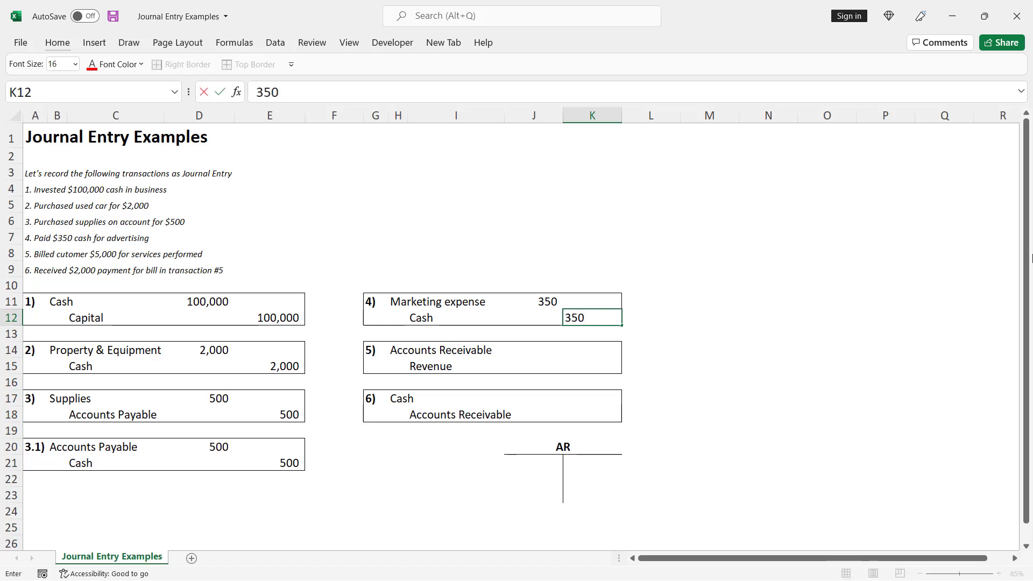
key(Return)
Record entry 5 by entering a 5,000 debit to Accounts Receivable and a 5,000 credit to Revenue.
key(Down)
key(Left)
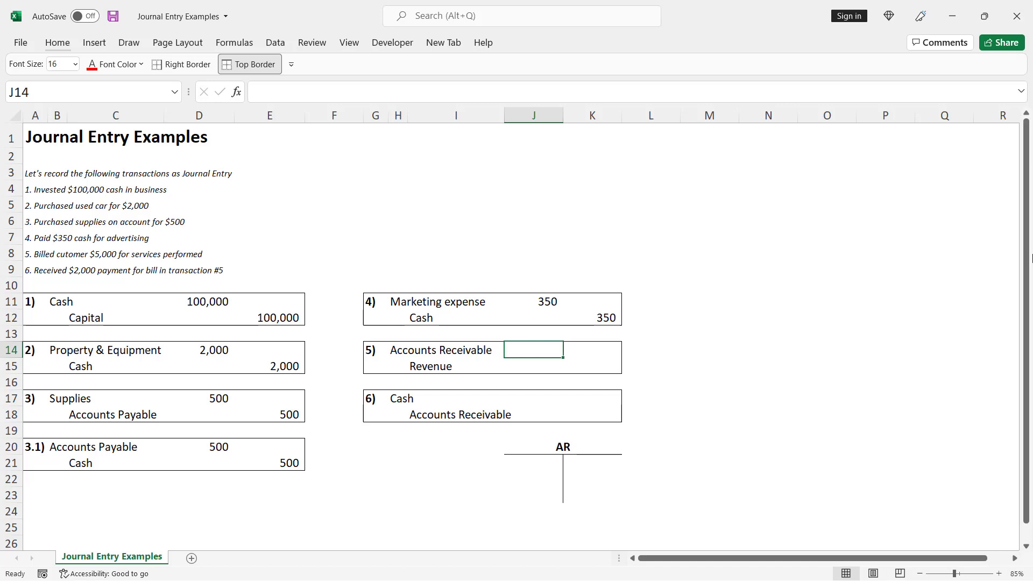
text(5000)
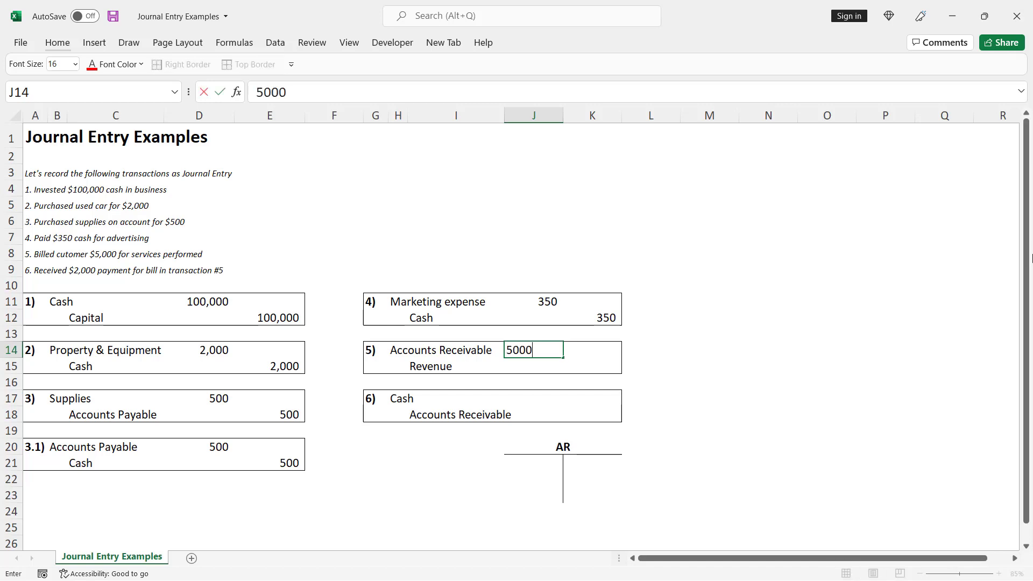
key(Return)
key(Right)
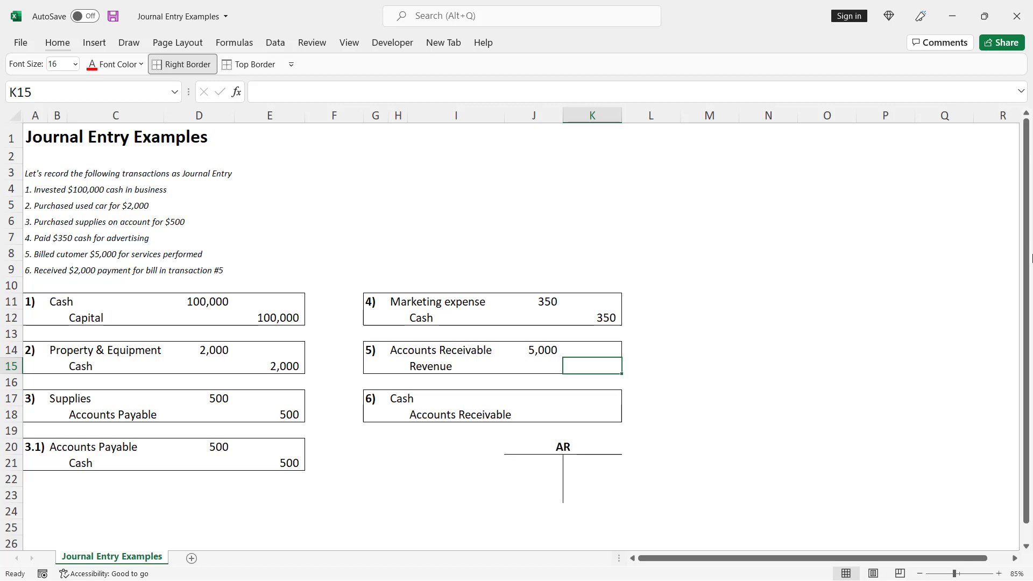
text(5000)
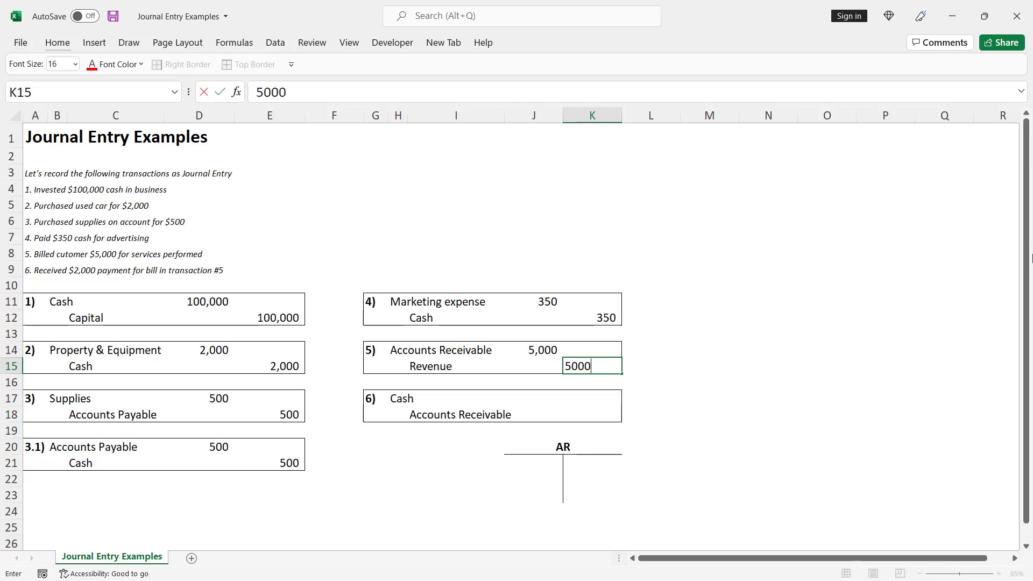
key(ctrl+Return)
Record entry 6 by entering a 2,000 debit to Cash and a 2,000 credit to Accounts Receivable.
key(Left)
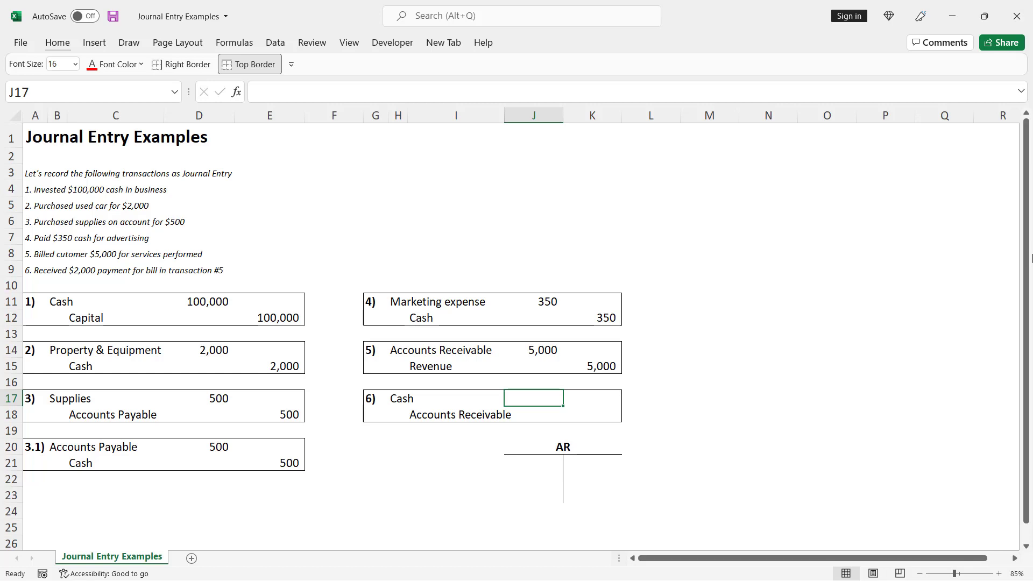
text(2000)
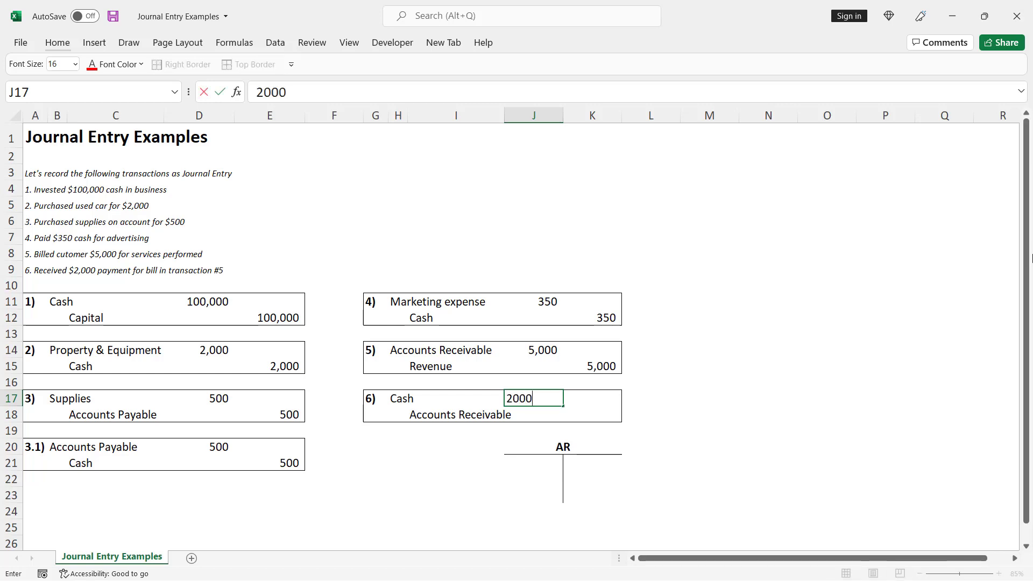
key(ctrl+Return)
key(Right)
key(Down)
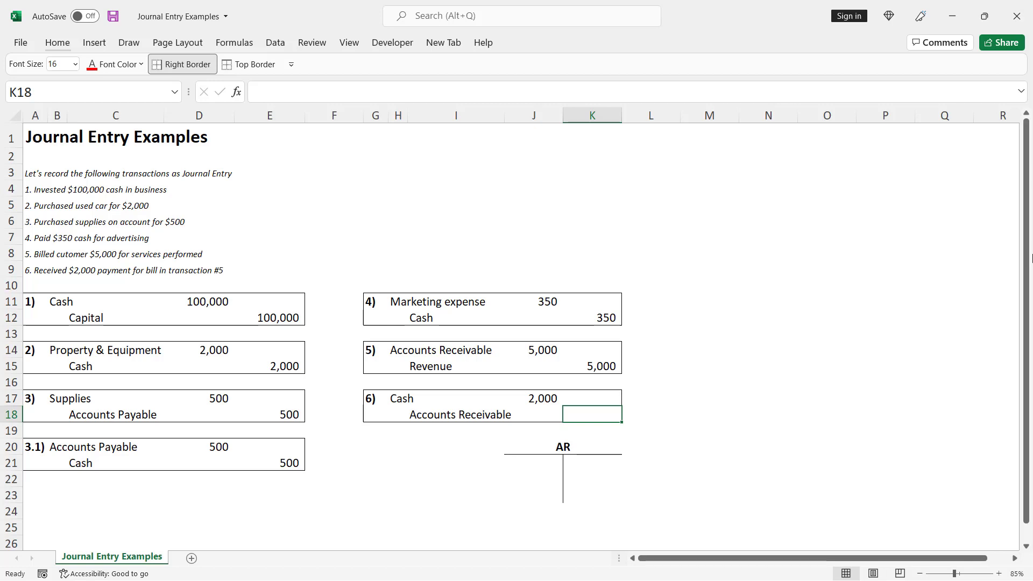
text(2000)
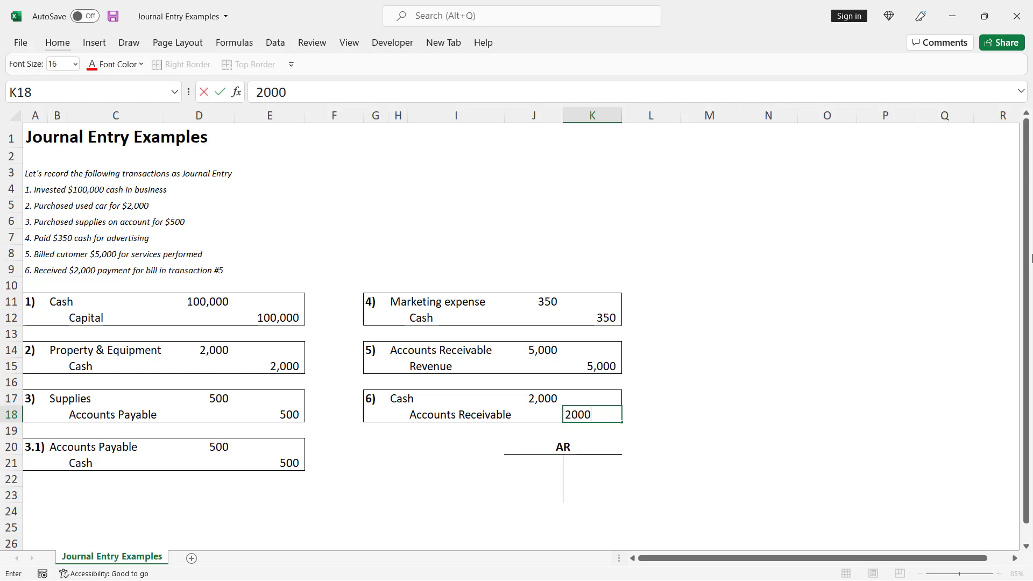
key(ctrl+Return)
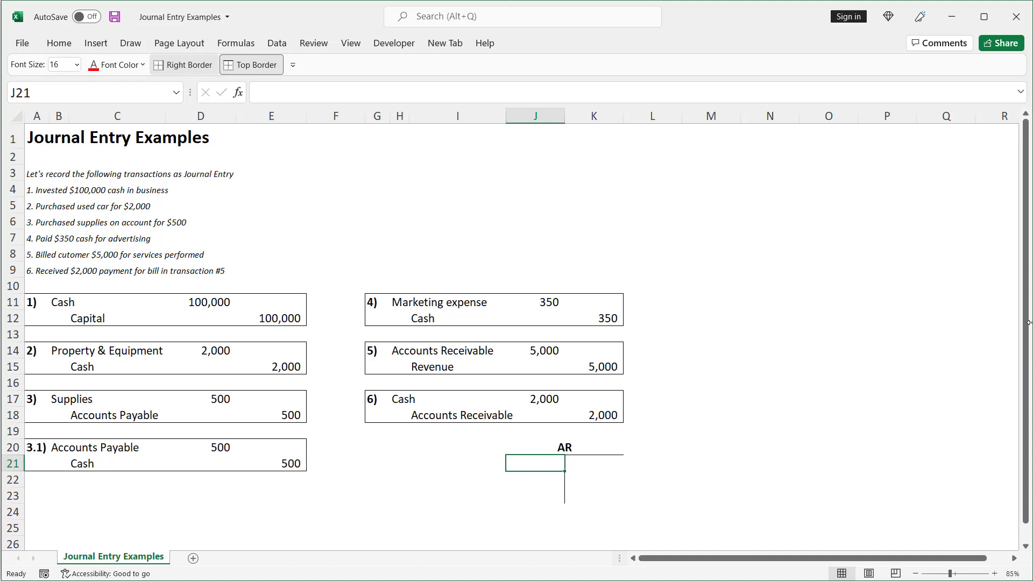
Post a 5,000 debit in J21 and a 2000 credit in K22 of the AR T-account.
text(5000)
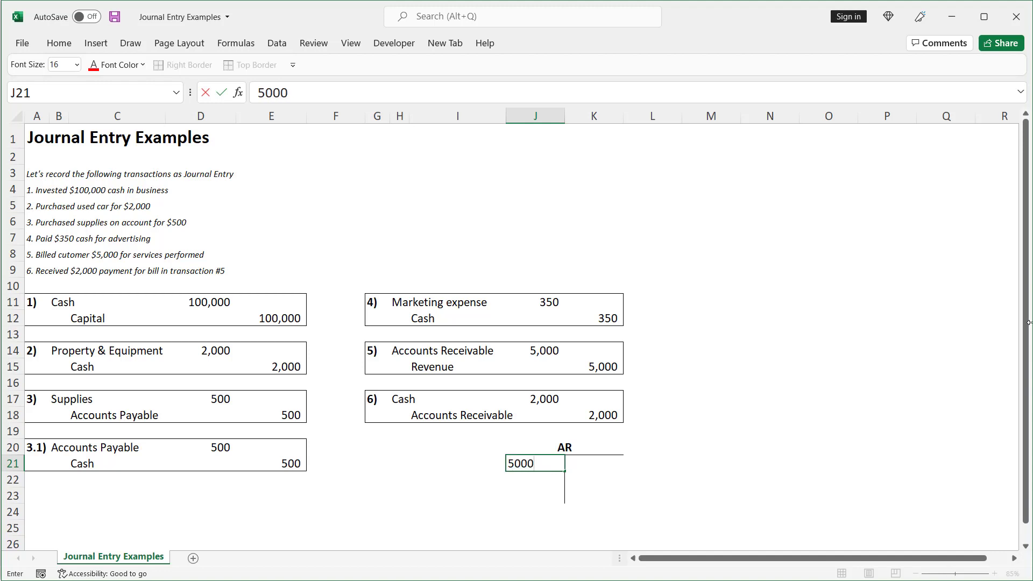
key(ctrl+Return)
key(Down)
key(Right)
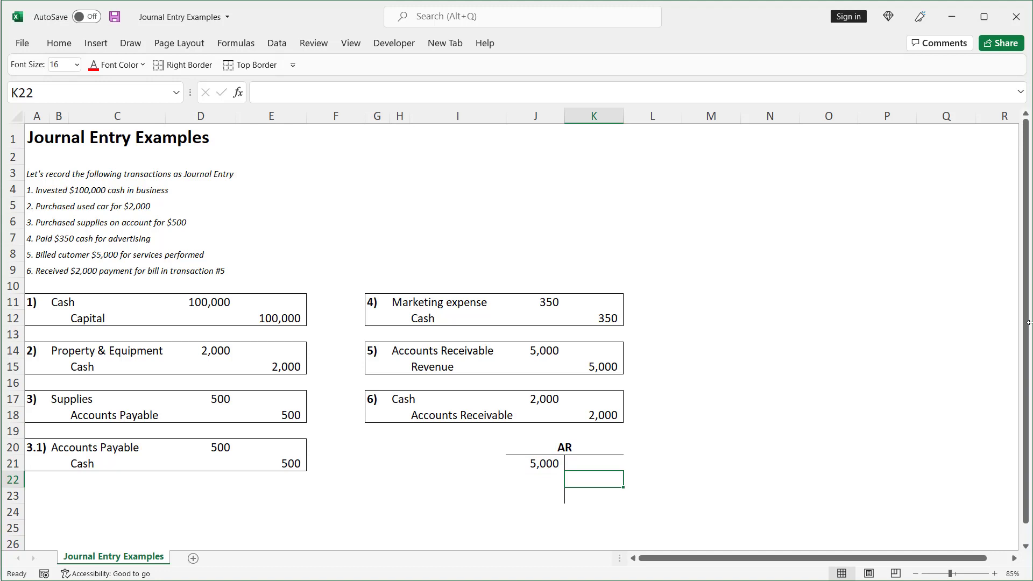
text(2000)
key(ctrl+Return)
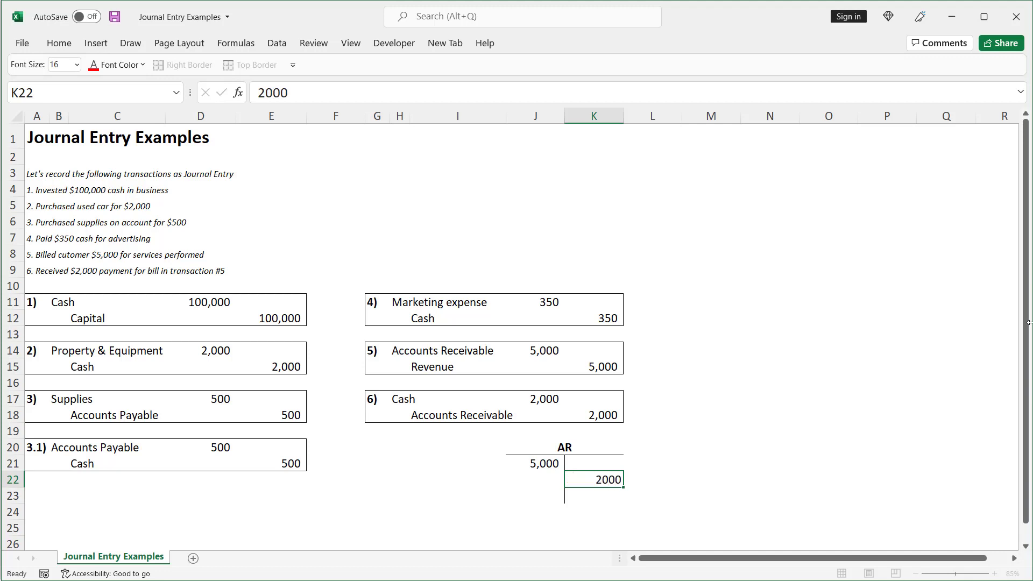
Enter the AR T-account's remaining debit balance of 3,000 in cell J23.
key(Down)
key(Left)
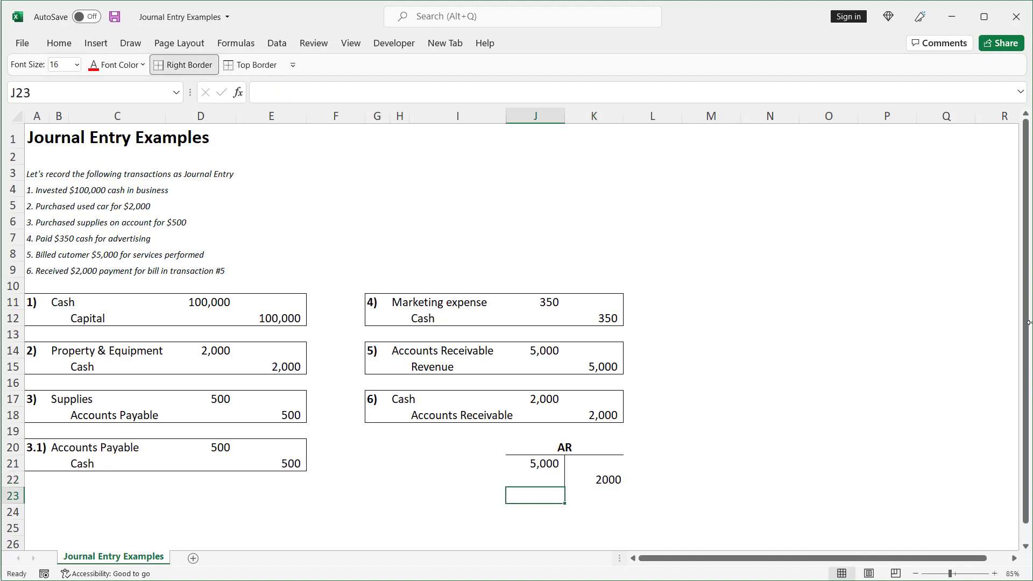
text(3000)
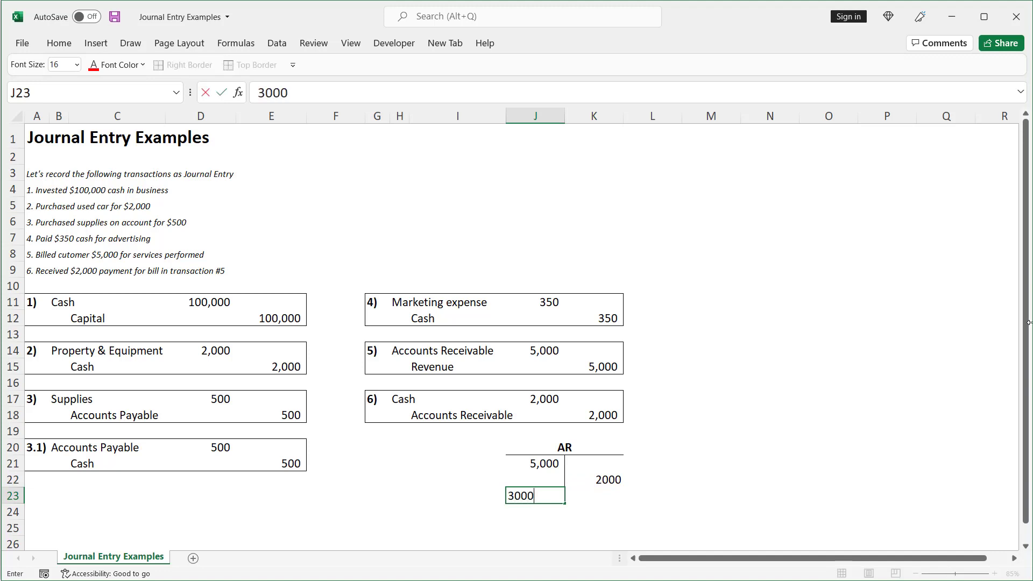
key(ctrl+Return)
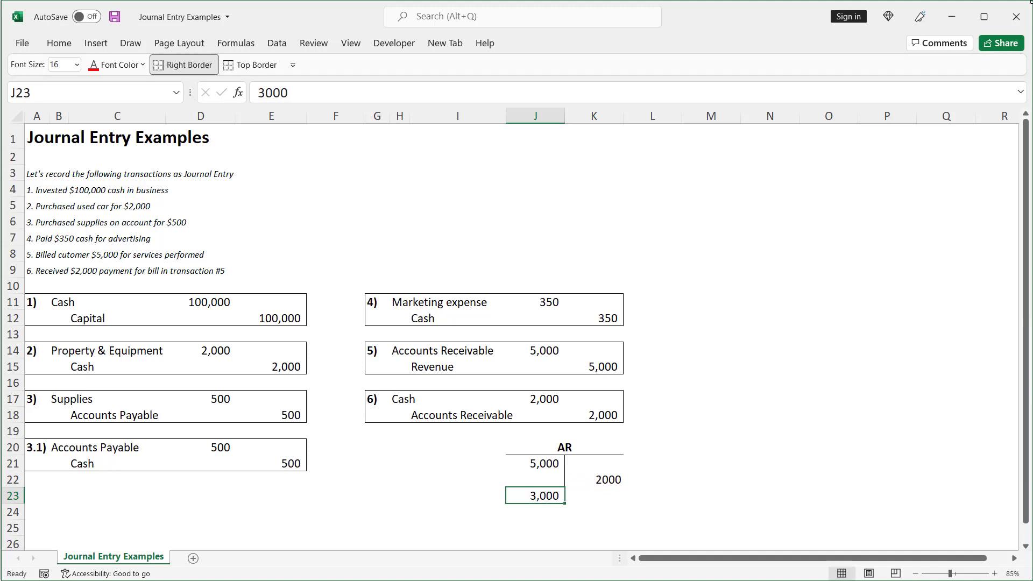
click(1032, 201)
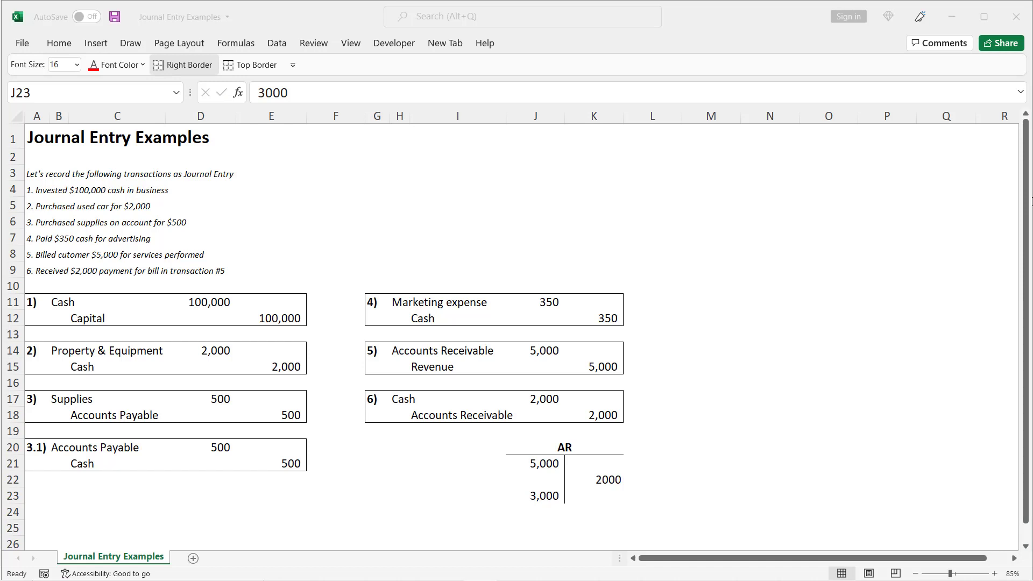